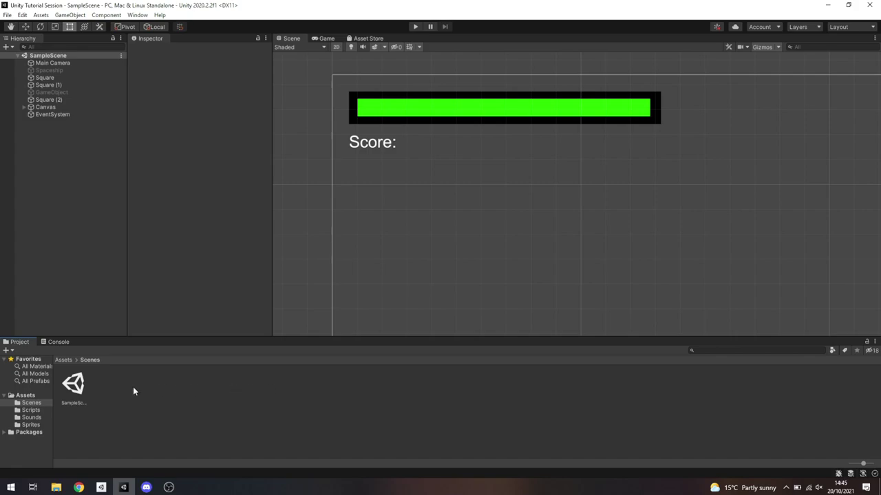
- Open the Assets > Scenes folder in the Project window, showing SampleScene
click(31, 395)
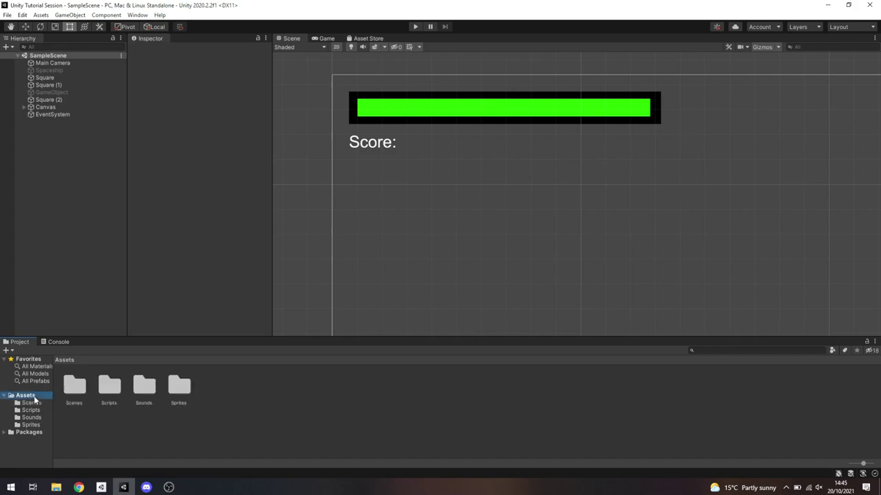
double_click(75, 386)
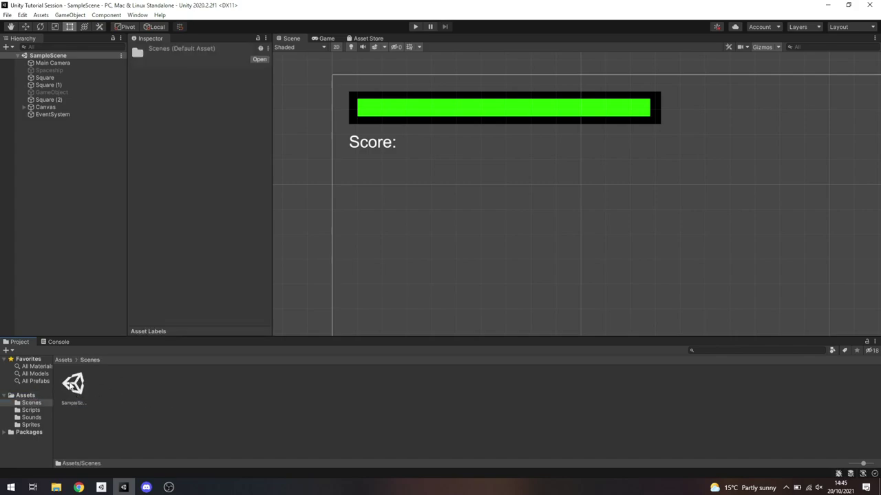
click(74, 386)
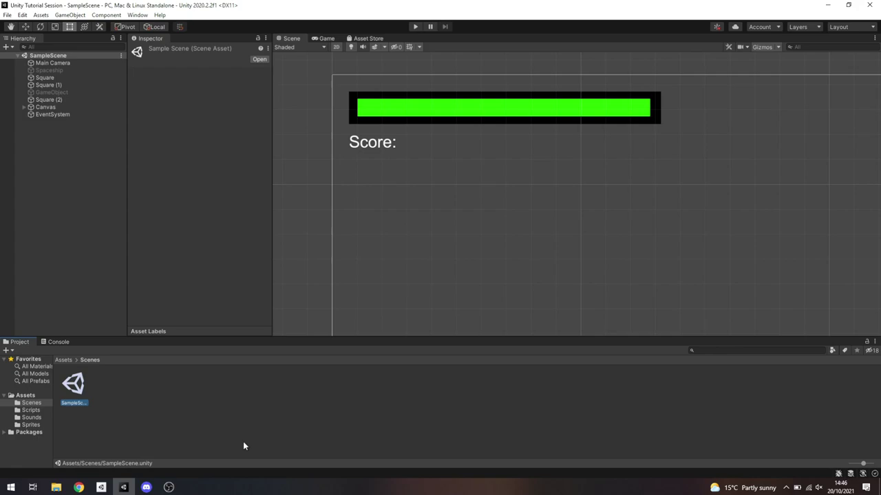
- Create a new scene asset named 'Basiclevel' in the Scenes folder
right_click(124, 387)
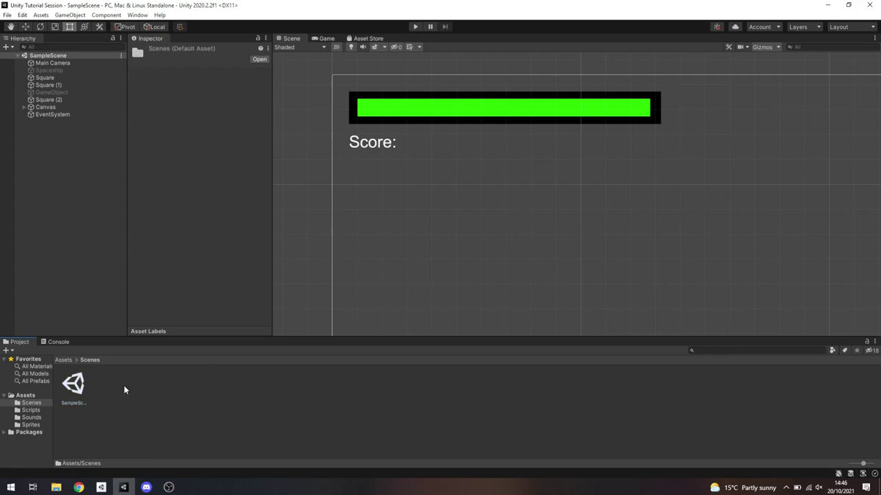
mouse_move(185, 145)
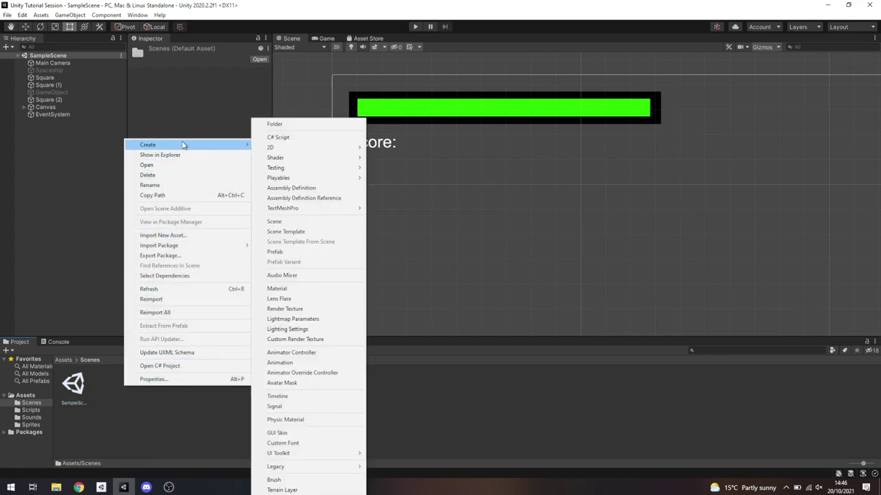
click(289, 220)
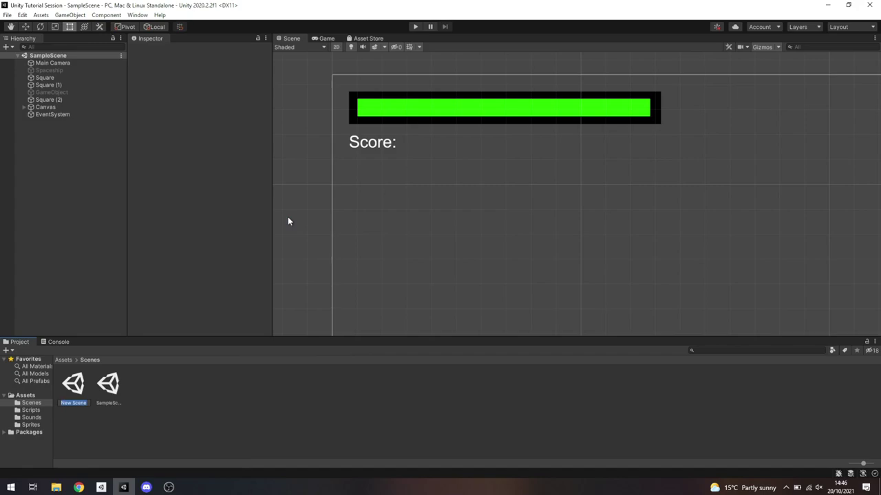
text(Basiclevel)
key(Return)
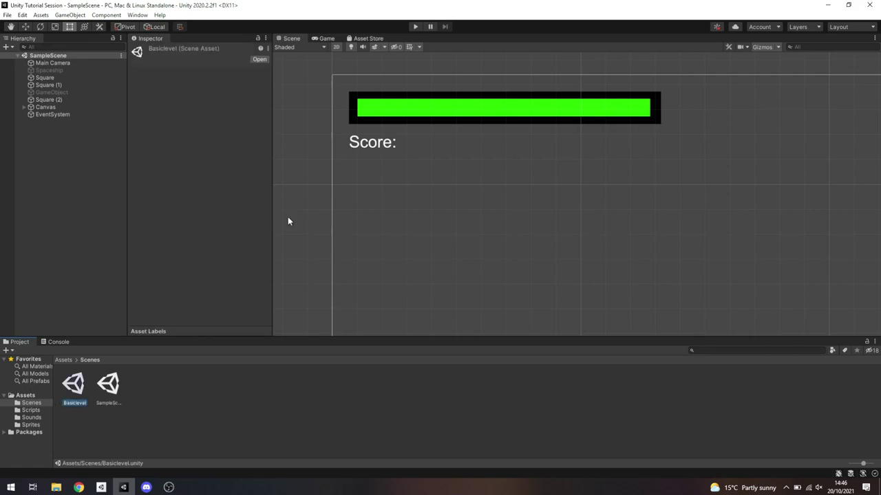
- Rename the new scene asset to 'BasicLevel'
click(75, 403)
text(BasicLevel)
key(Return)
click(133, 430)
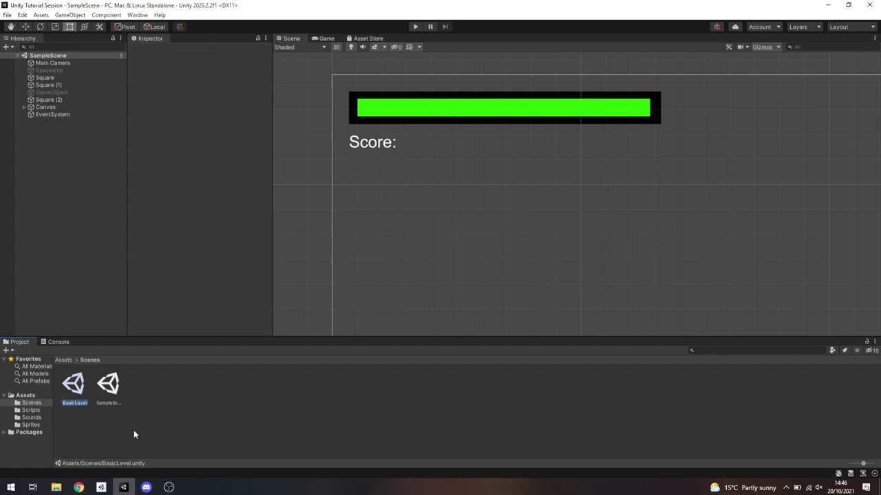
- Open BasicLevel, select its Main Camera and centre the Scene view on the camera frame
double_click(72, 385)
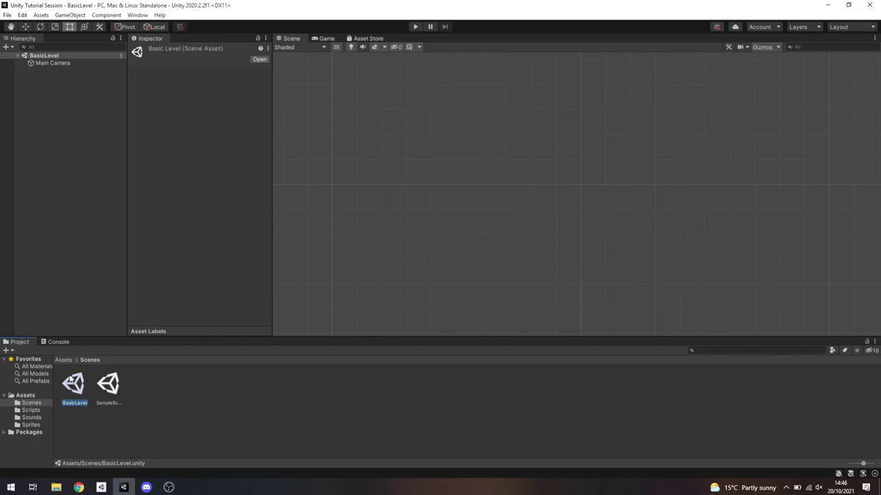
click(58, 62)
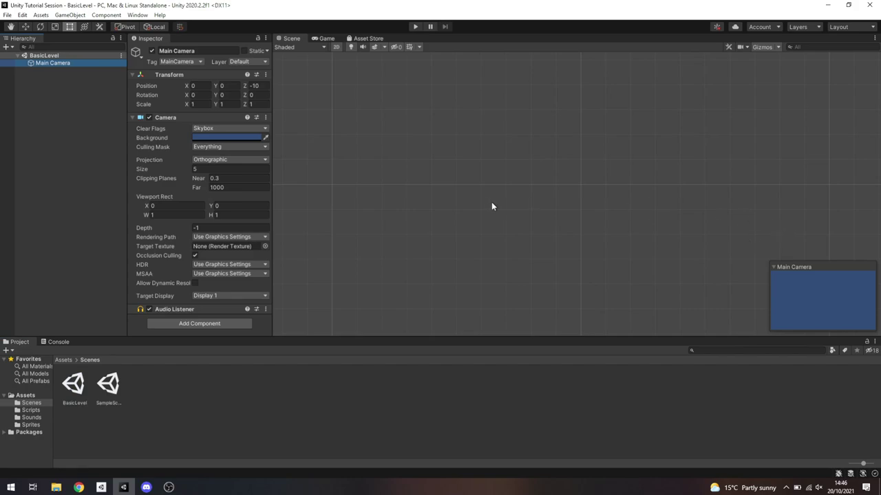
scroll(525, 200, down, 3)
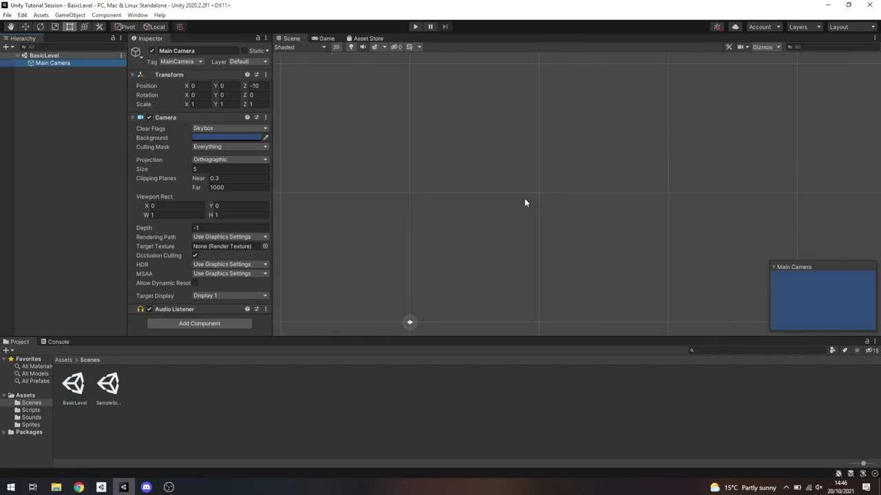
key(f)
middle_drag(759, 161, 708, 163)
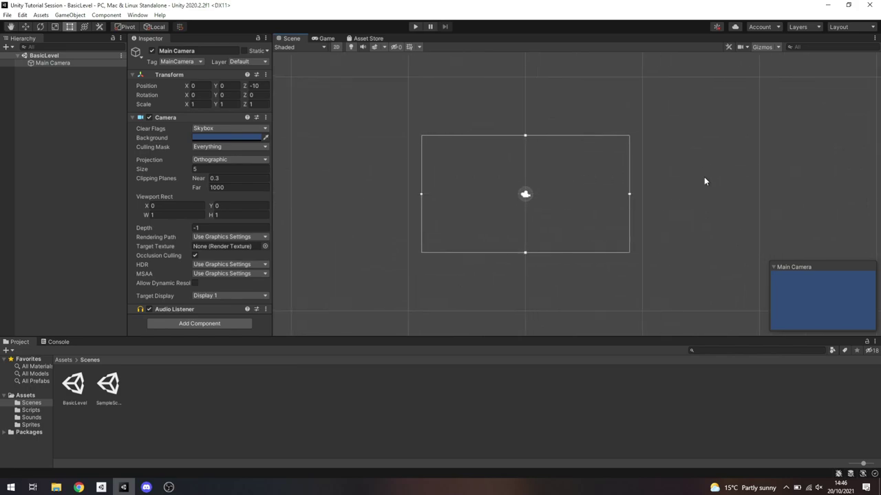
click(53, 64)
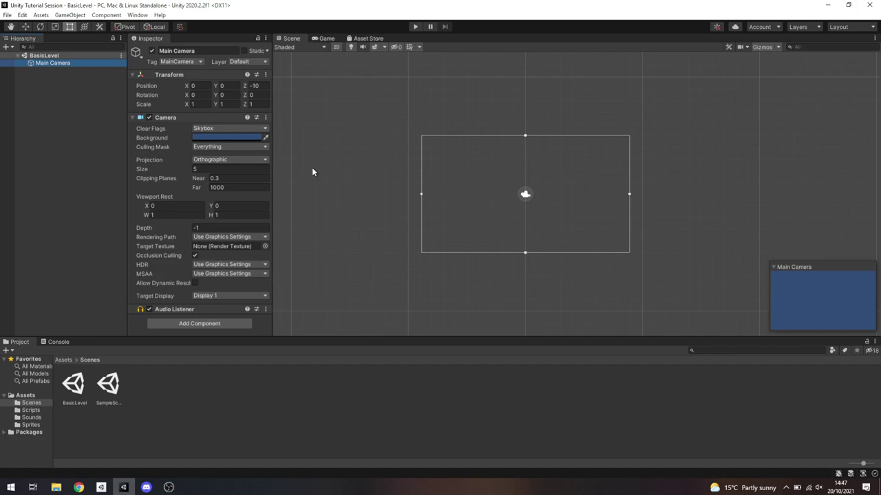
- Add a 2D Sprites > Square to the scene and drag it below the camera's centre
click(69, 14)
mouse_move(126, 58)
mouse_move(213, 57)
click(300, 58)
scroll(578, 196, up, 3)
drag(578, 196, 501, 241)
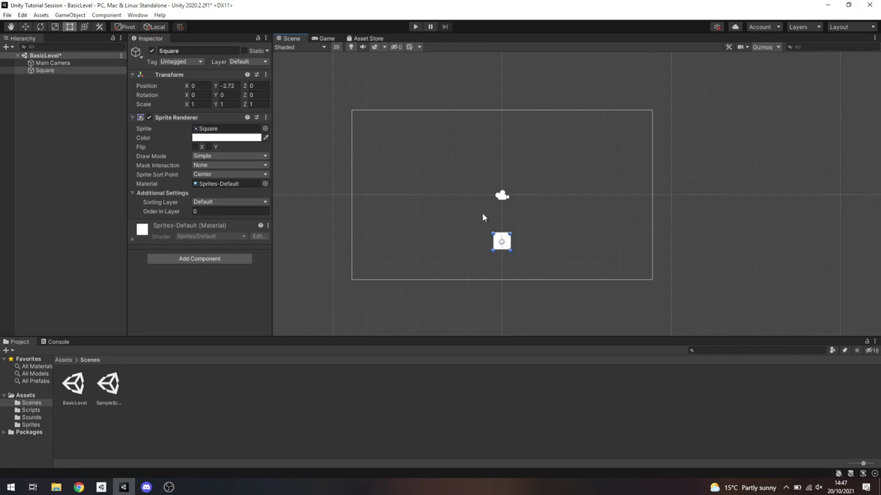
- Browse the GameObject creation menu again and close it without adding anything
click(71, 15)
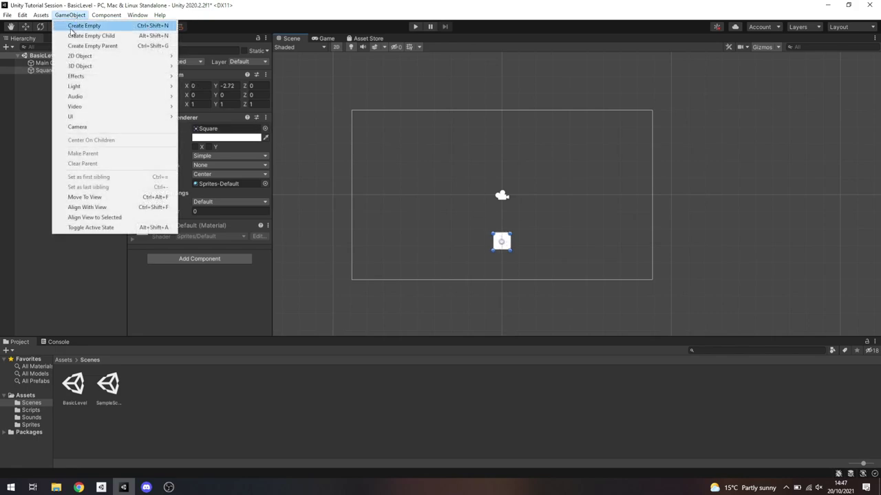
mouse_move(154, 56)
mouse_move(202, 58)
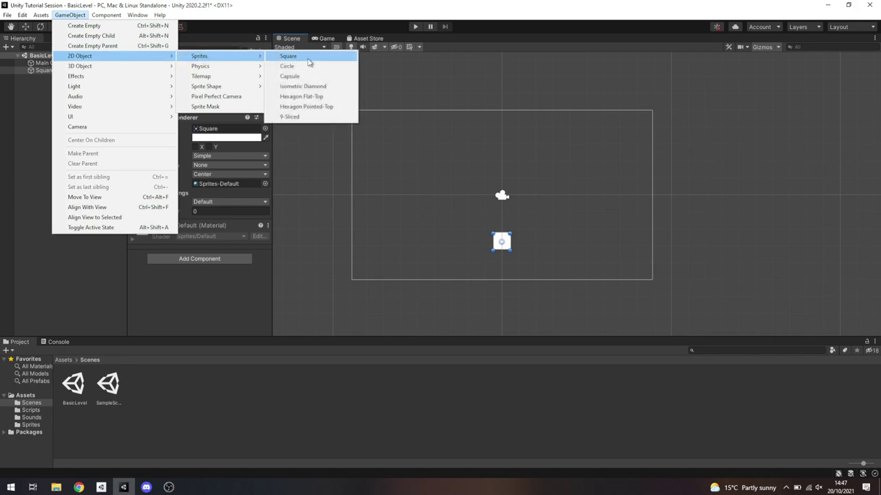
click(228, 302)
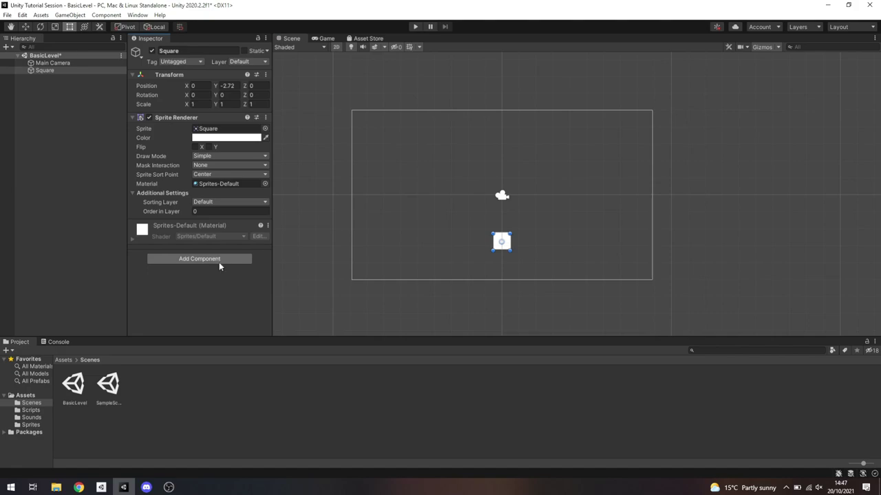
- Add a Box Collider 2D component to the Square
click(221, 260)
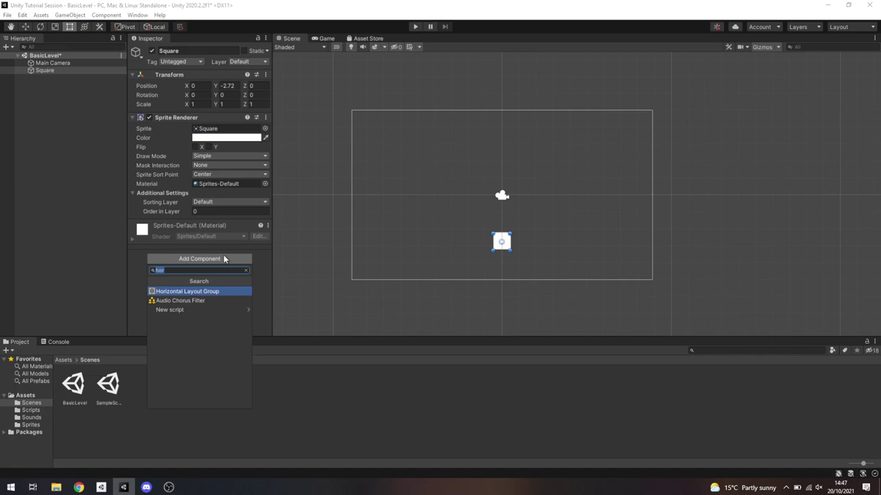
text(box collid)
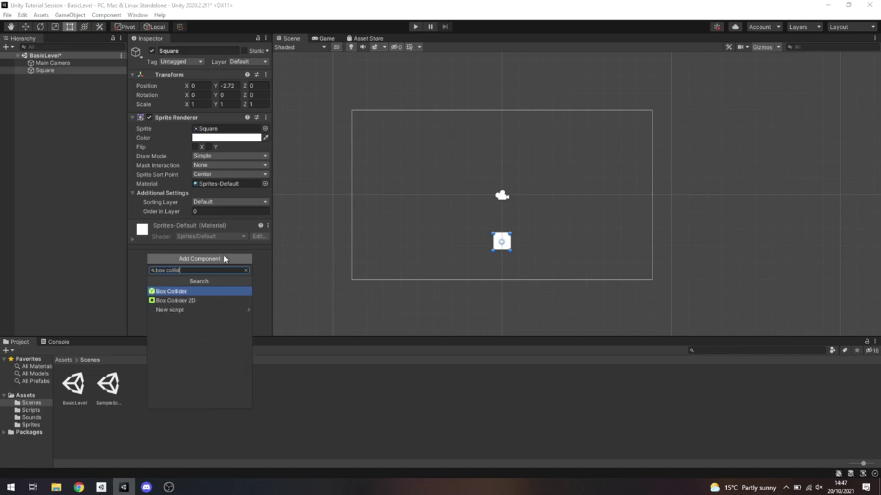
text(er 2d)
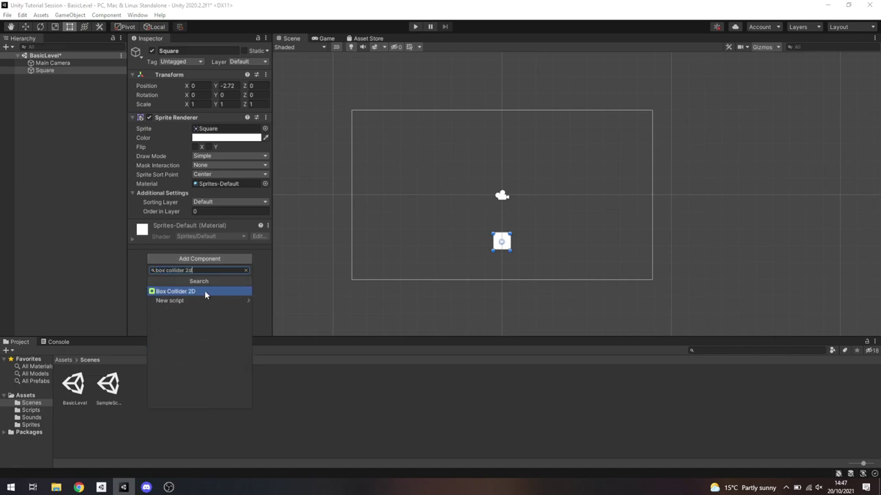
click(206, 292)
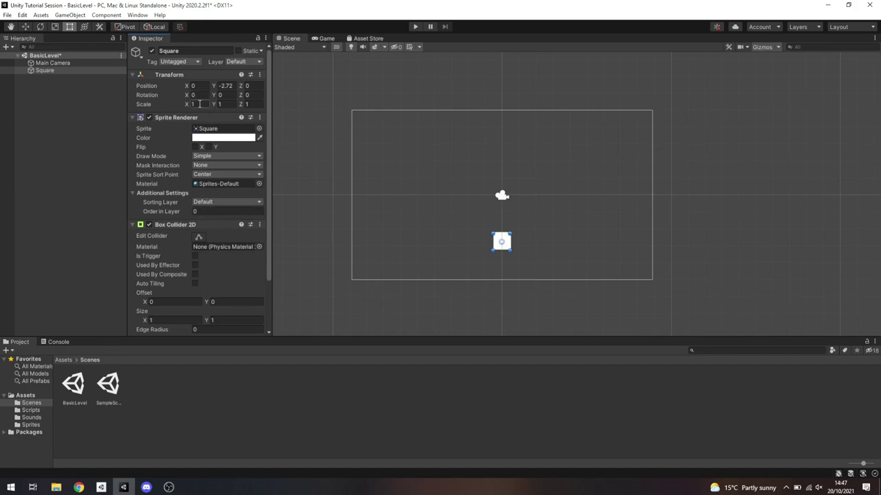
- Set the Square's X scale to 10, then deselect it and pan the view
click(196, 103)
text(10)
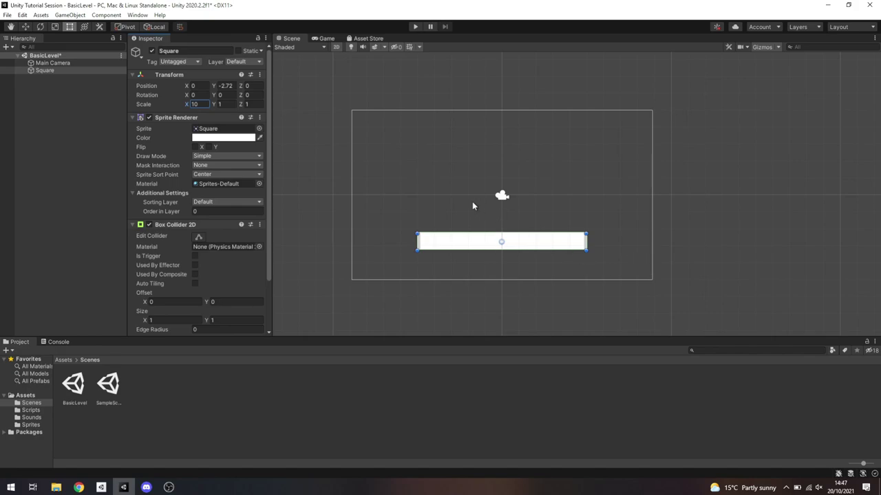
click(412, 168)
middle_drag(416, 204, 408, 161)
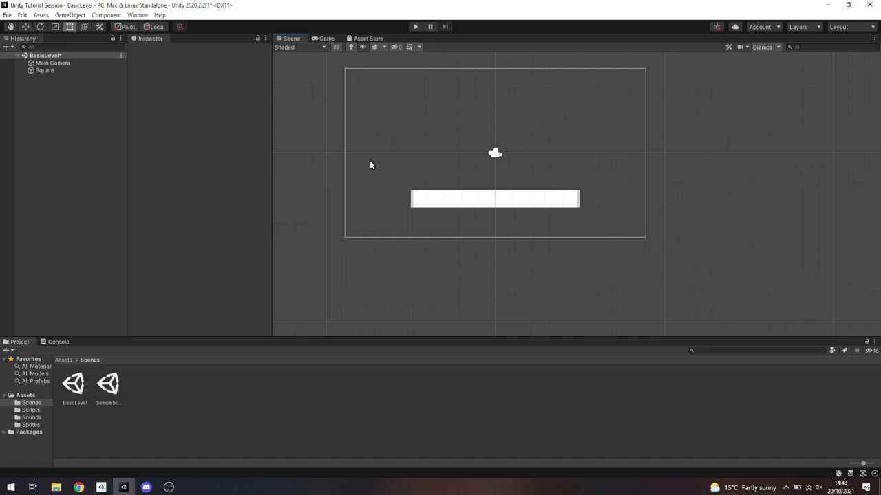
- Switch to Chrome and search for 'kenney' in a new tab
click(79, 487)
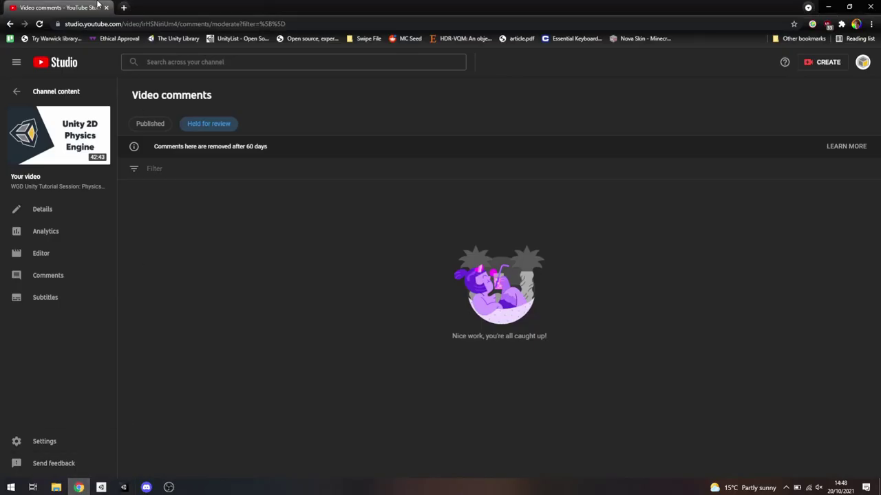
click(123, 8)
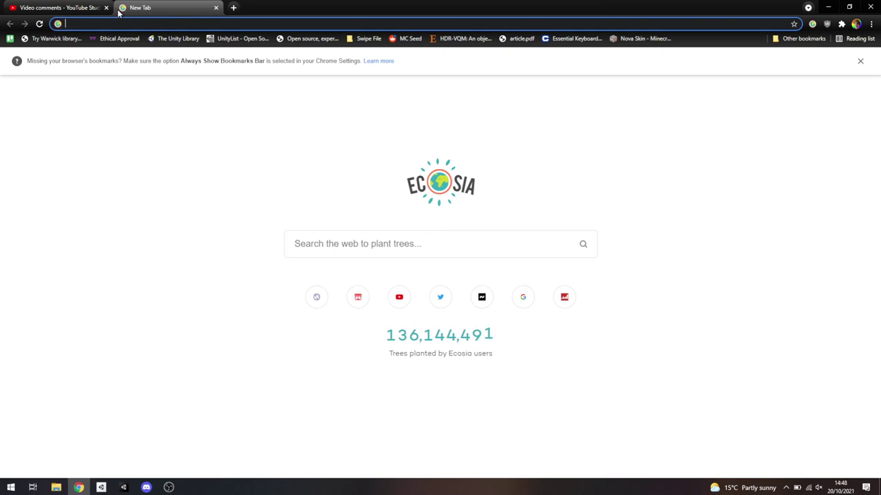
text(kenney)
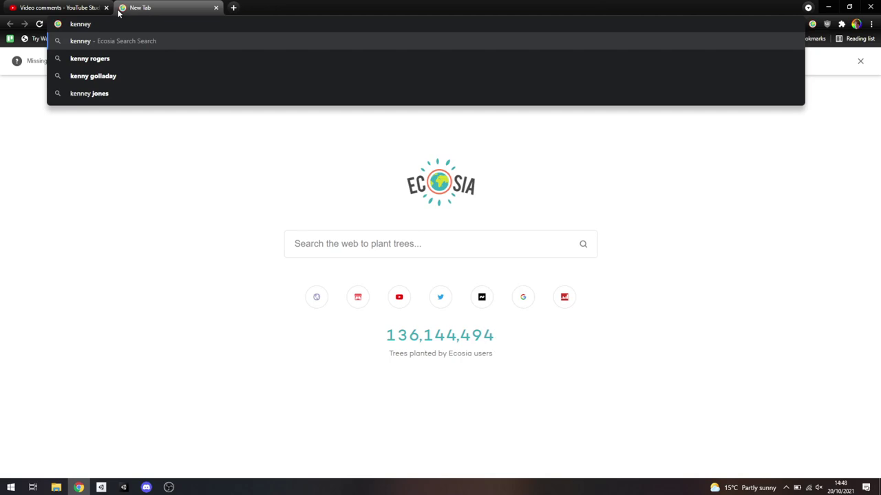
key(Return)
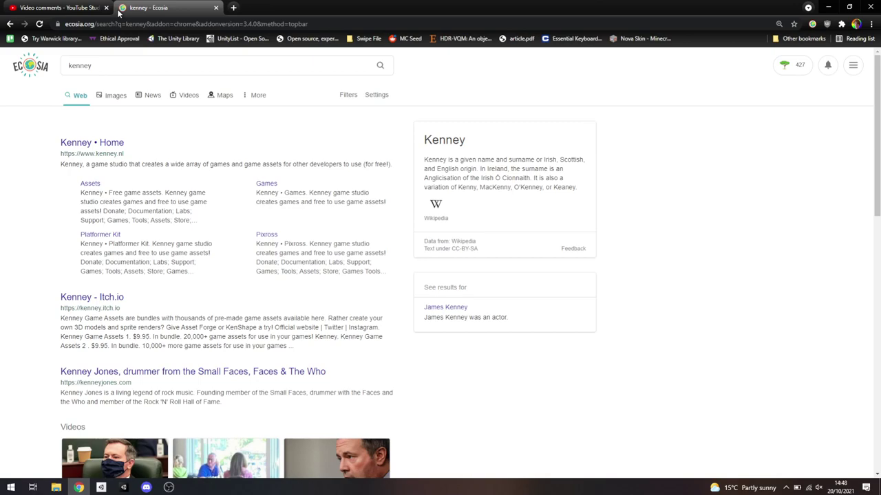
- Open the Kenney home page and go to its Assets catalogue
click(100, 146)
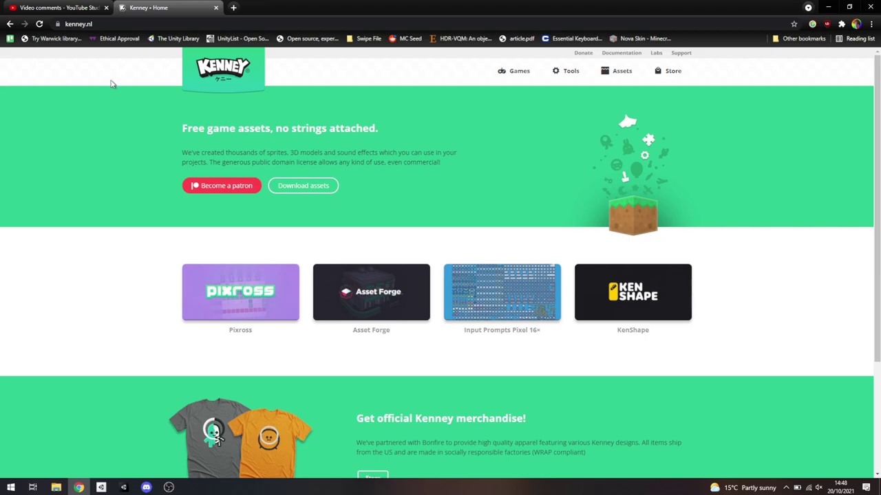
scroll(134, 300, down, 1)
scroll(580, 337, up, 1)
scroll(446, 173, down, 3)
scroll(472, 200, up, 3)
click(620, 71)
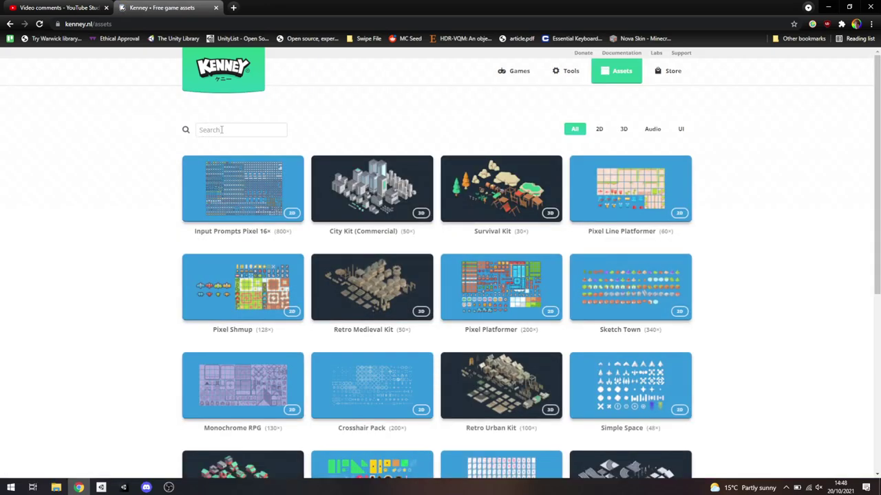
- Search assets for 'character', open Toon Characters 1 and download the zip
click(220, 129)
text(character)
key(Return)
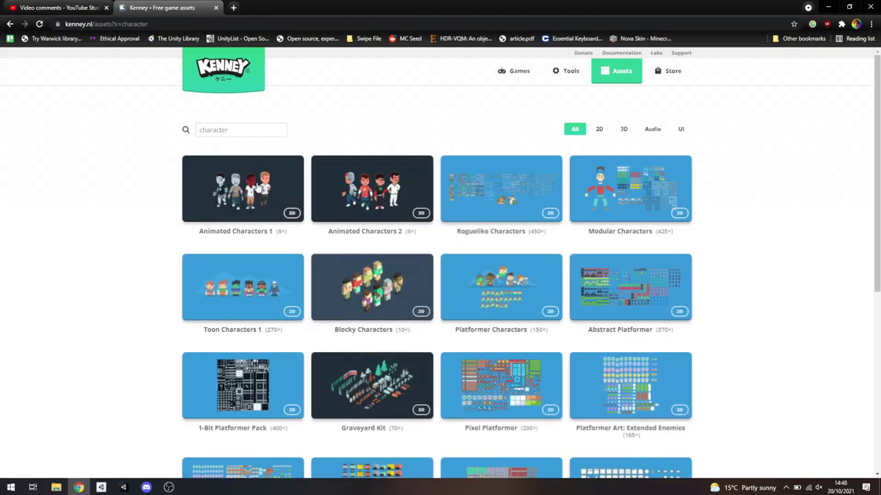
scroll(165, 278, down, 2)
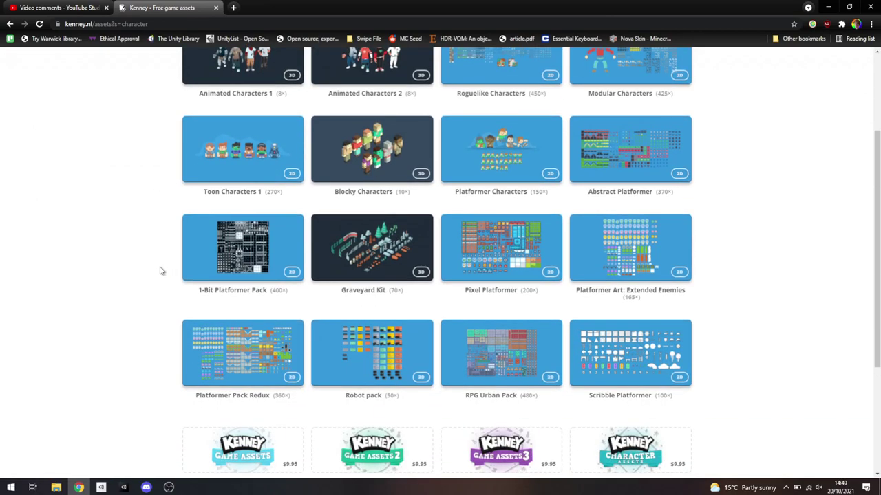
click(234, 152)
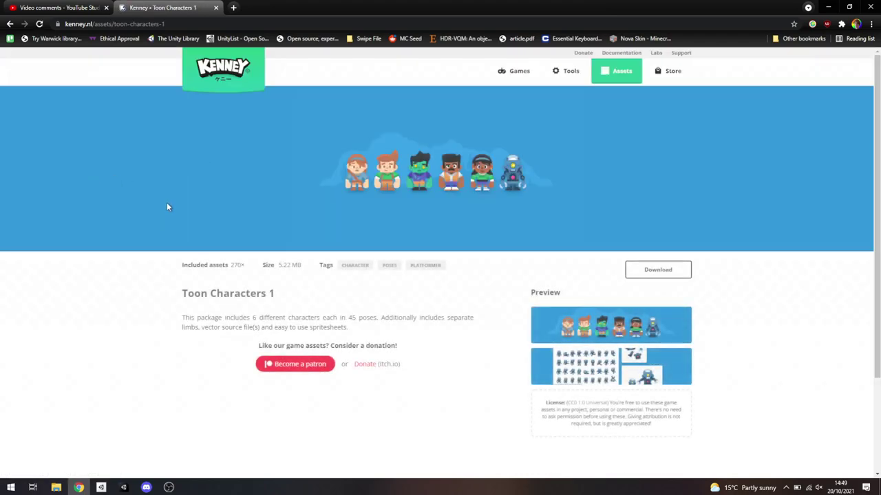
click(666, 270)
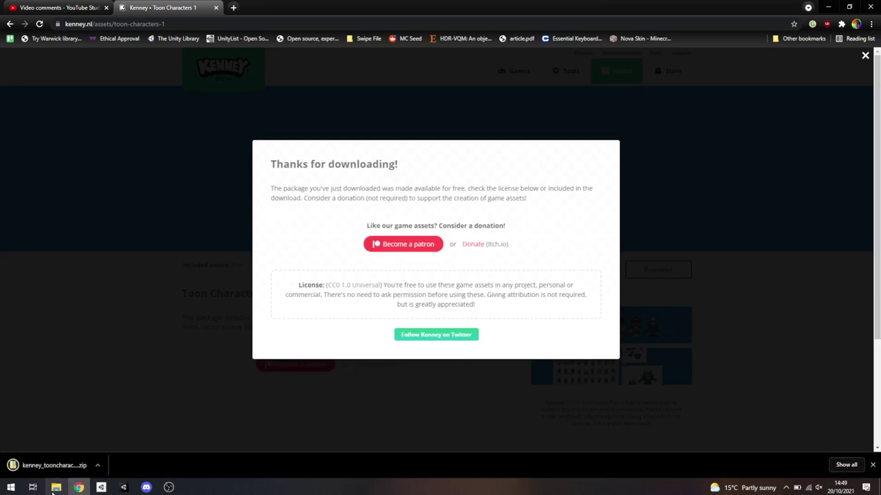
click(97, 465)
- Extract all files from the kenney_tooncharacters1 zip next to it
click(124, 438)
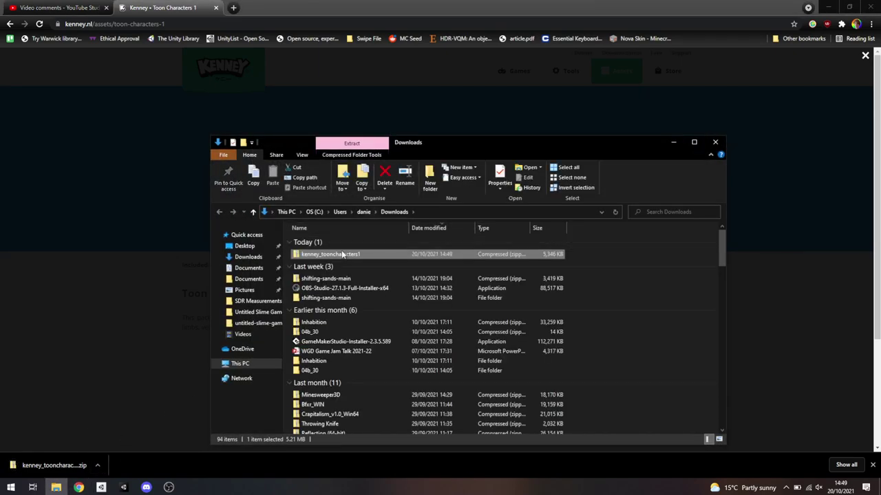
double_click(338, 254)
right_click(344, 252)
click(378, 50)
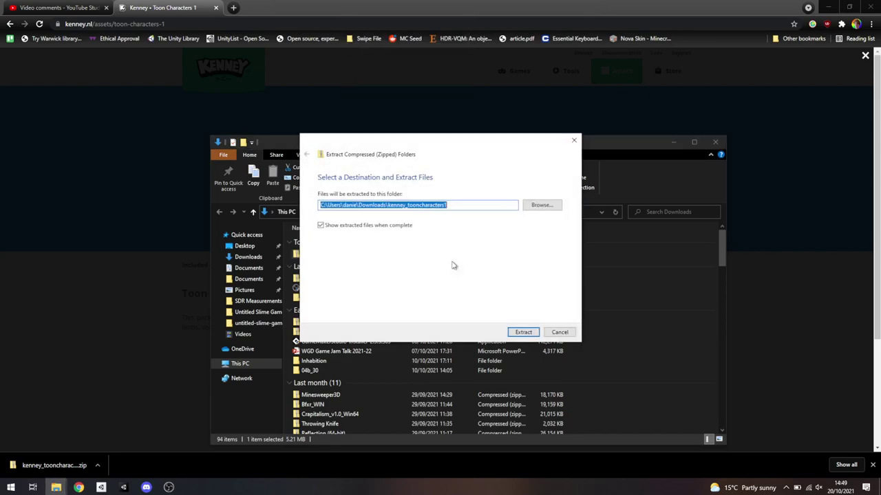
click(524, 331)
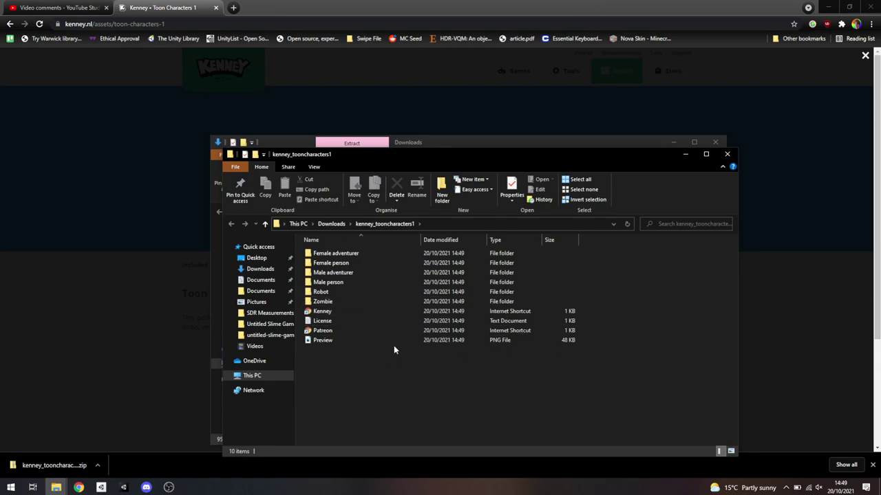
- Open the female adventurer sprite sheet from Female adventurer > Tilesheet
double_click(349, 254)
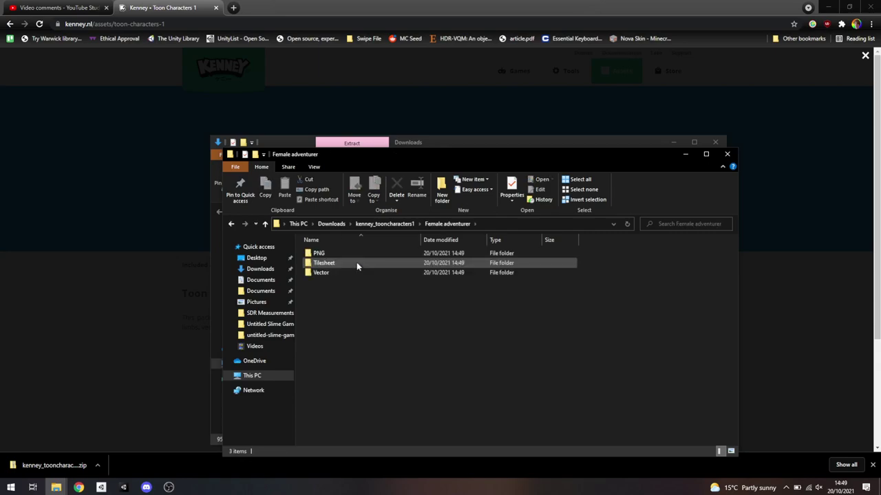
double_click(338, 253)
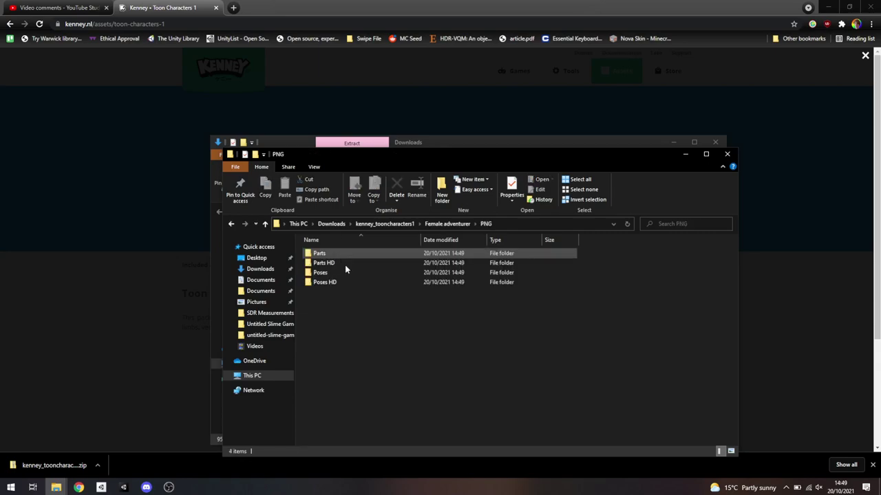
click(451, 224)
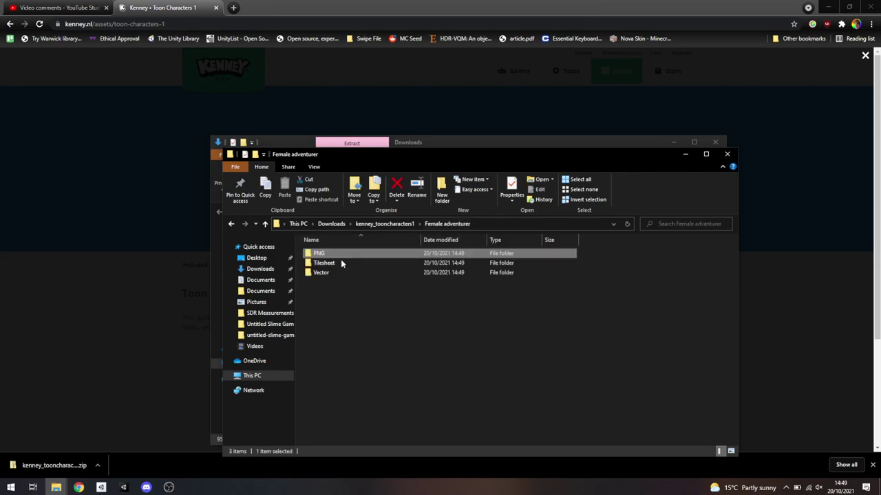
double_click(324, 263)
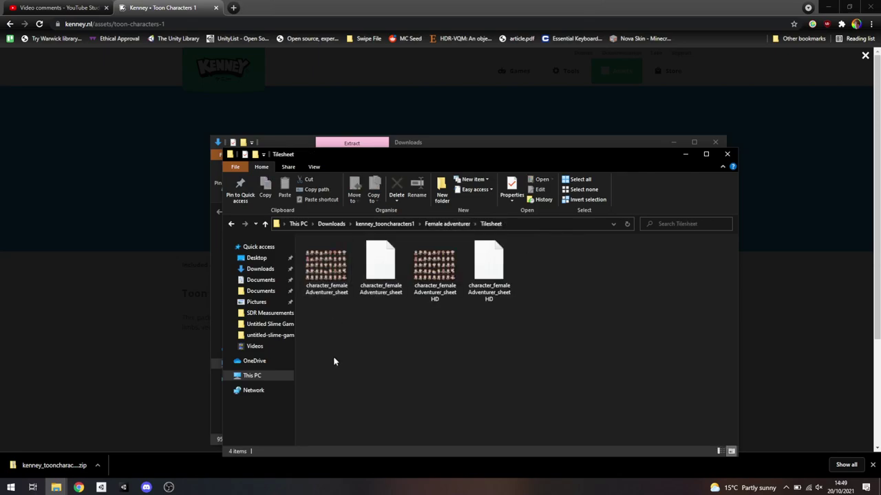
double_click(329, 275)
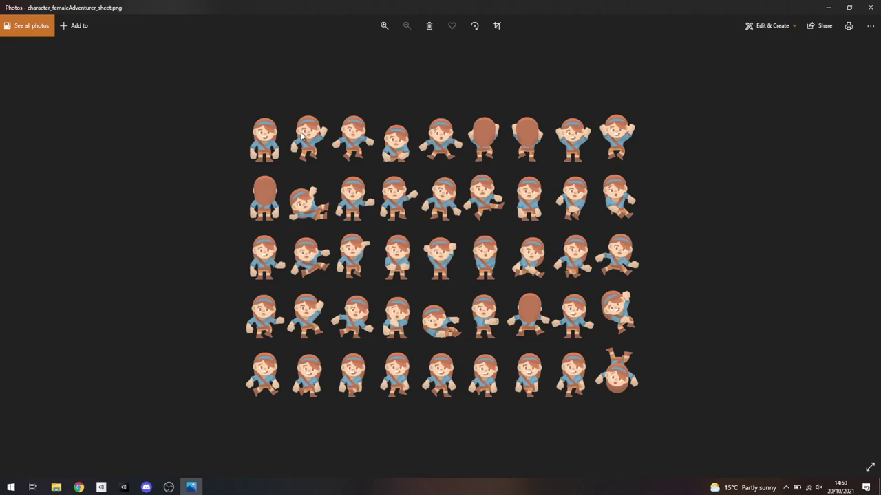
click(870, 8)
click(435, 370)
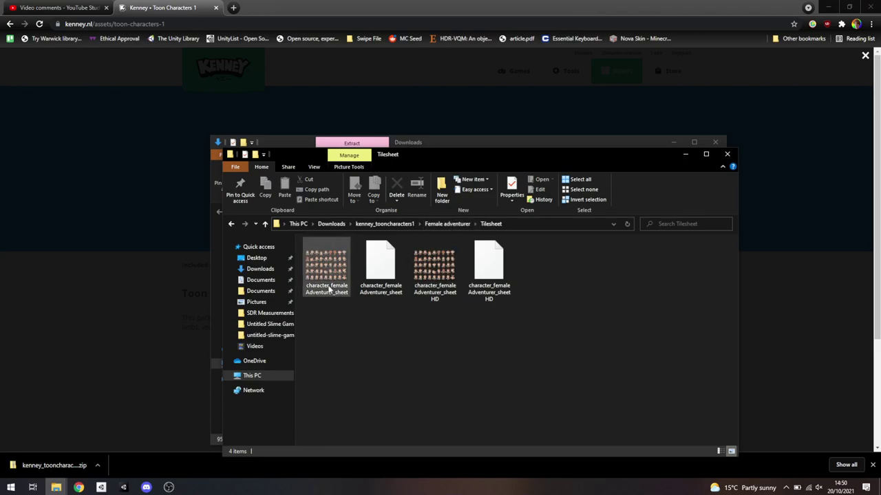
- Copy character_femaleAdventurer_sheetHD and browse to Documents > Game Design > Unity
click(435, 272)
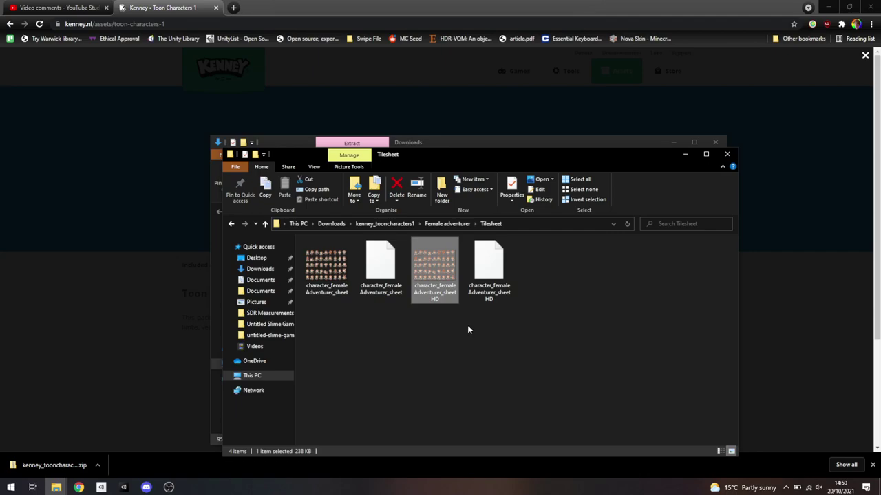
key(ctrl+c)
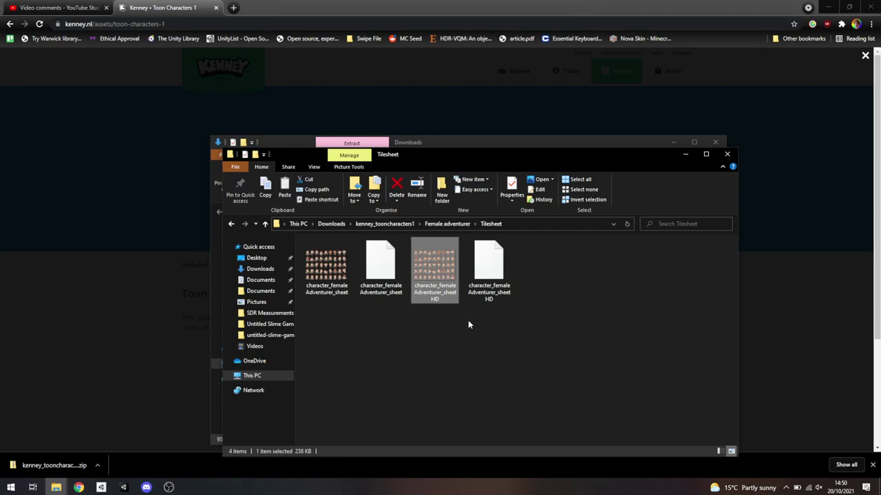
click(264, 292)
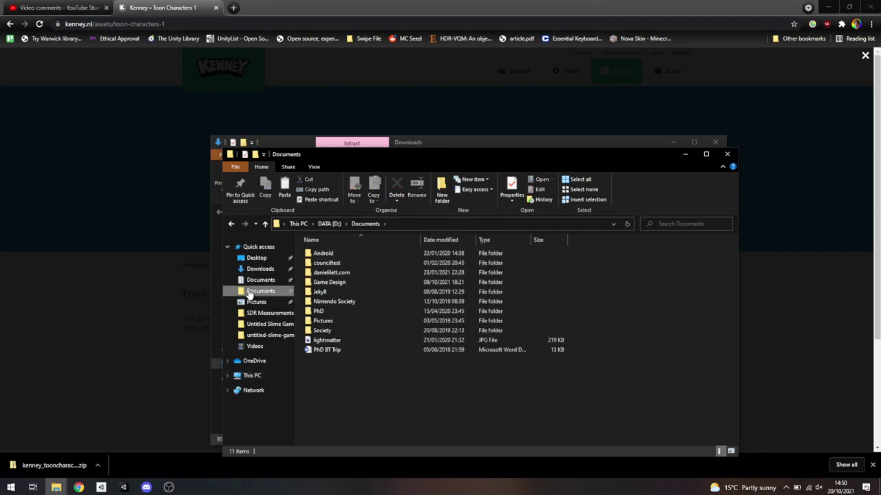
double_click(344, 282)
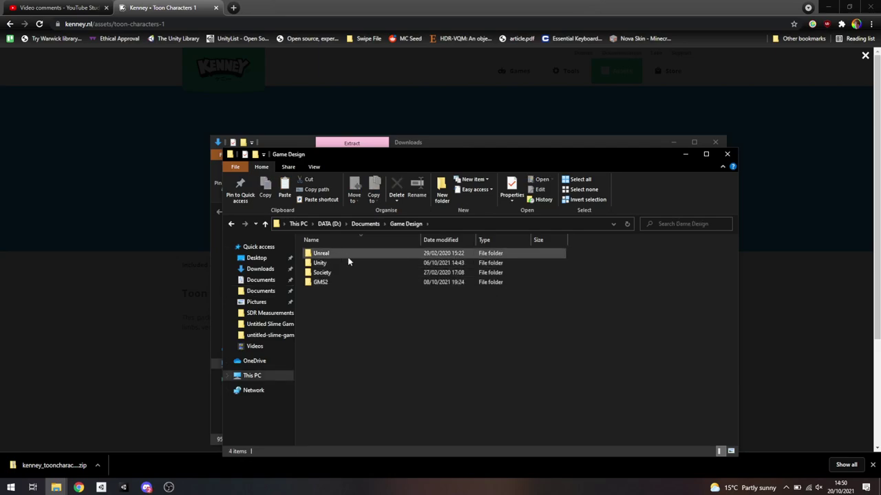
double_click(342, 264)
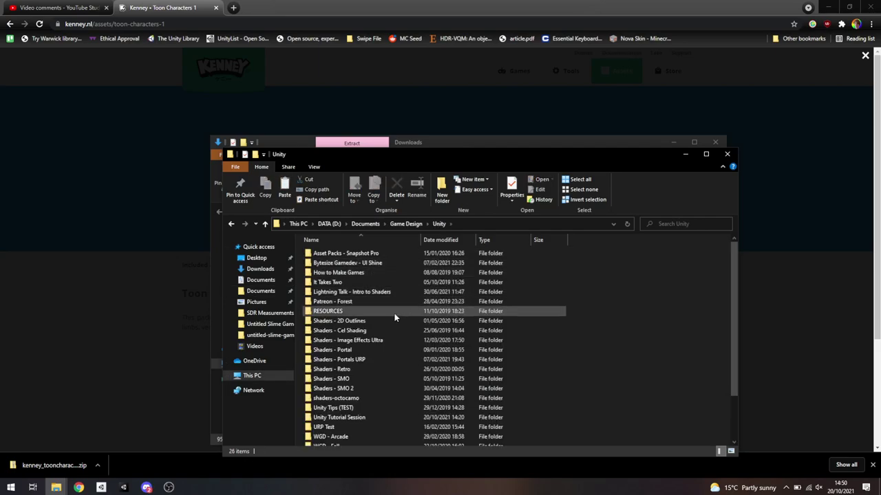
scroll(422, 314, down, 2)
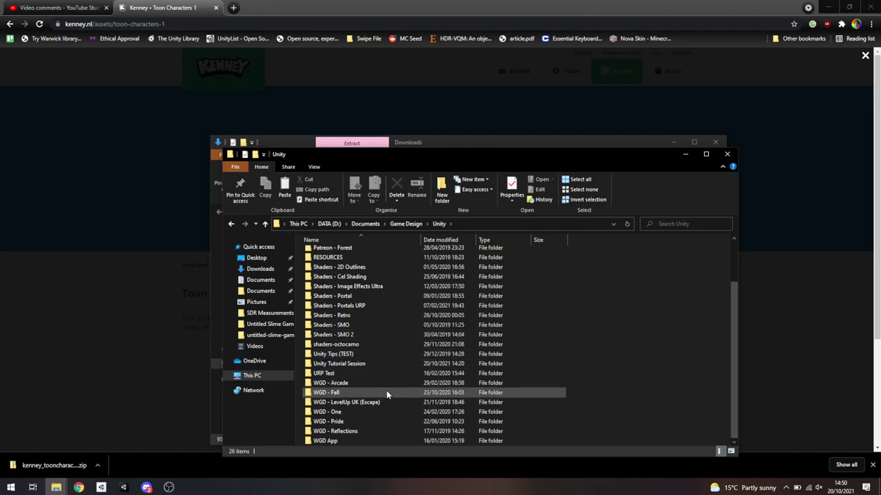
scroll(386, 390, up, 2)
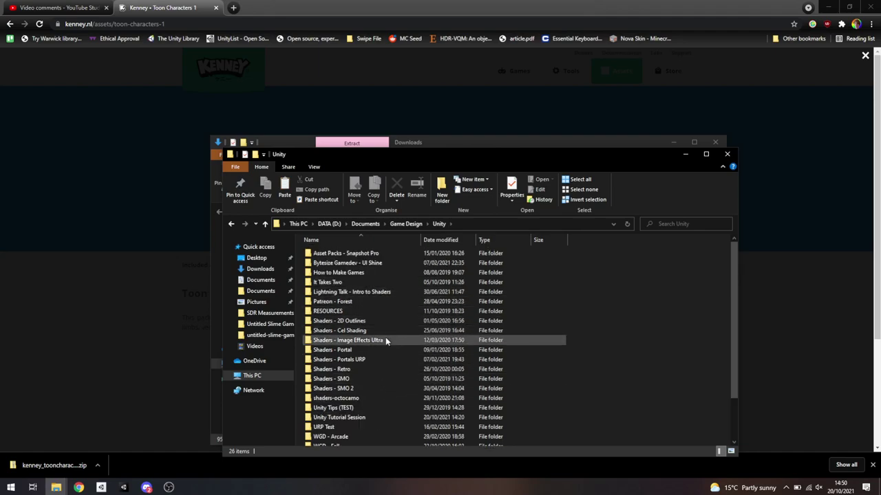
- Paste it into Unity Tutorial Session > Assets > Sprites and return to Unity
double_click(356, 417)
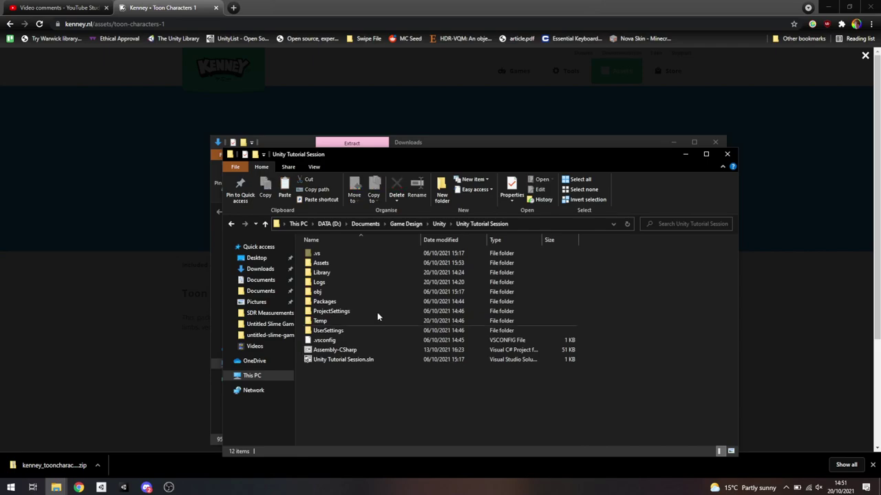
double_click(344, 263)
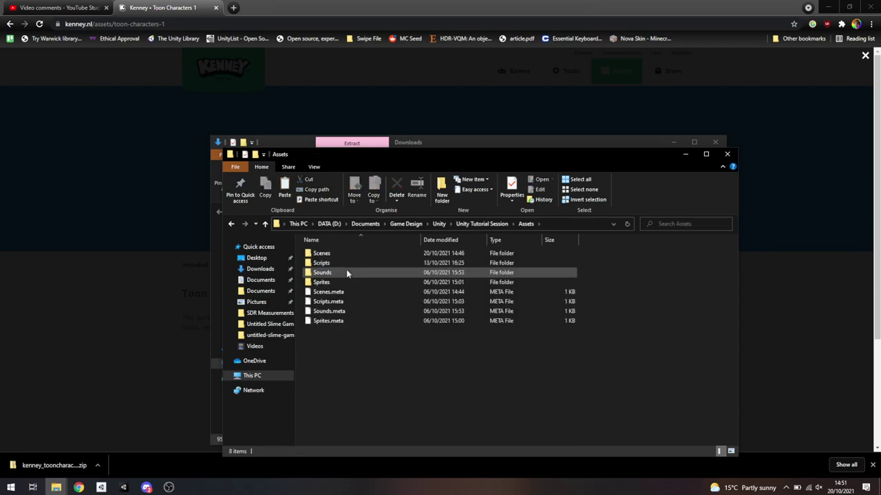
double_click(329, 283)
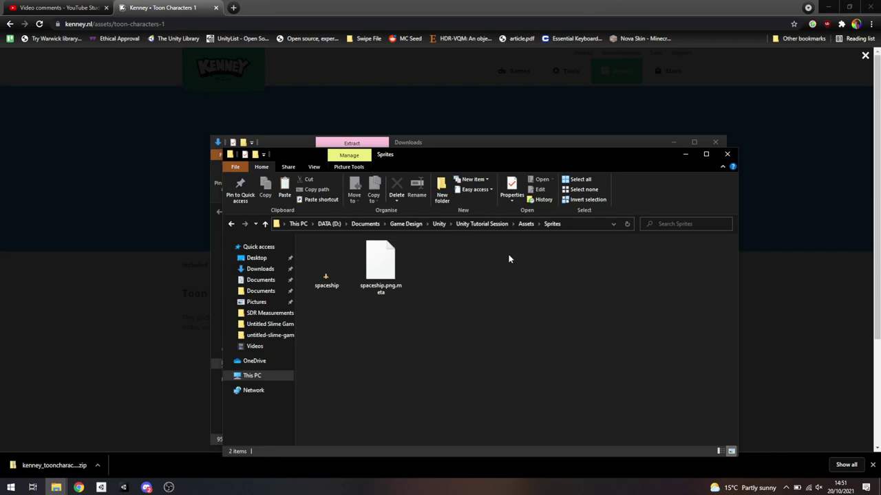
key(ctrl+v)
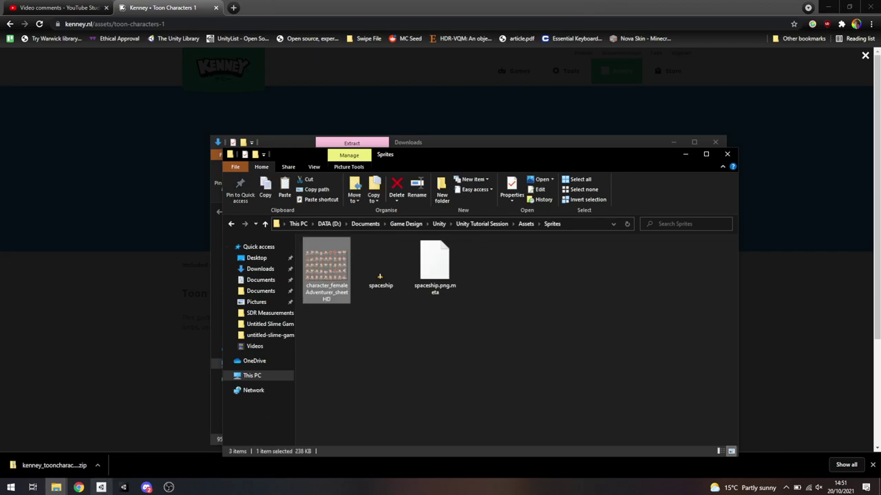
click(123, 487)
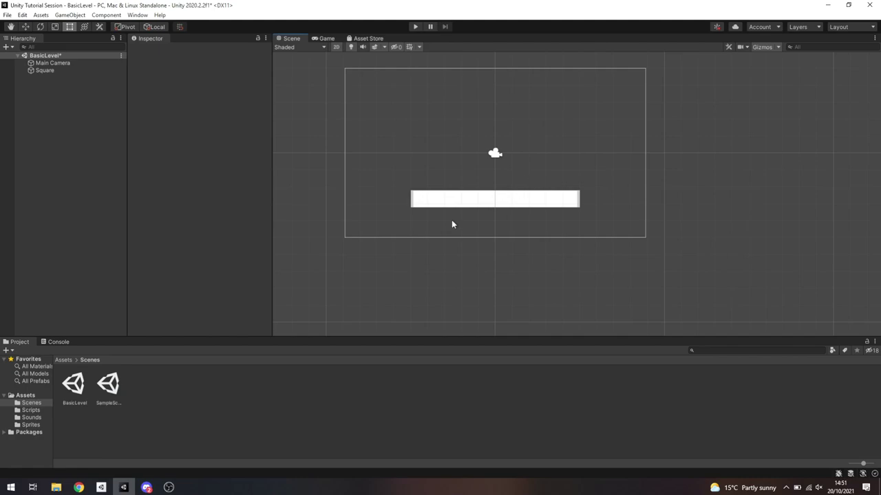
- Select character_femaleAdventurer_sheetHD in Sprites and set its Sprite Mode to Multiple
click(31, 425)
click(72, 384)
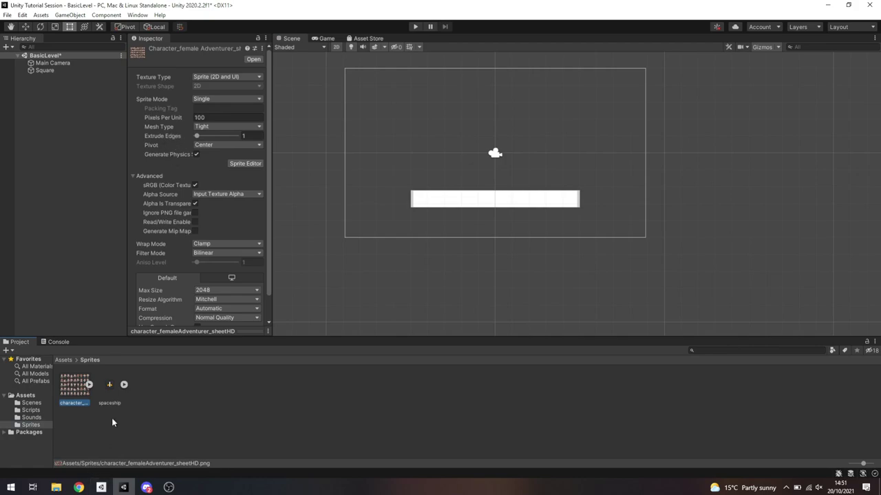
click(212, 98)
click(216, 119)
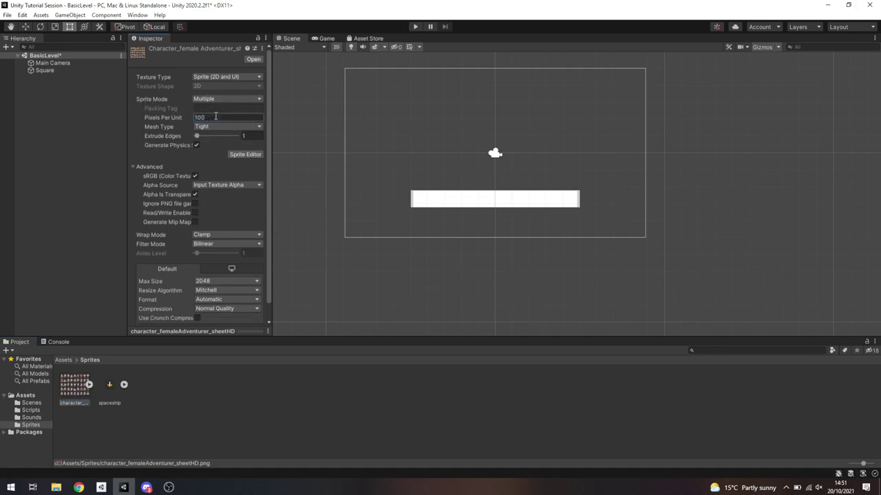
- Open the sheet in the Sprite Editor, applying pending import settings, and widen the window
click(247, 155)
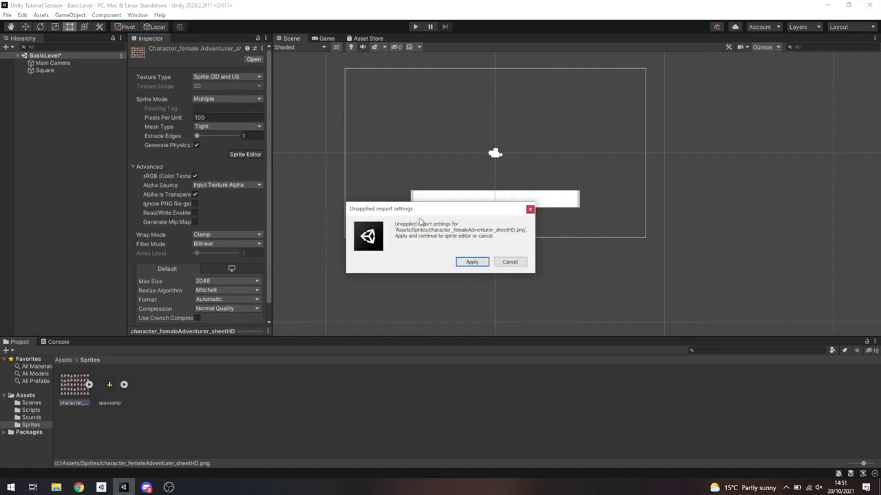
click(474, 263)
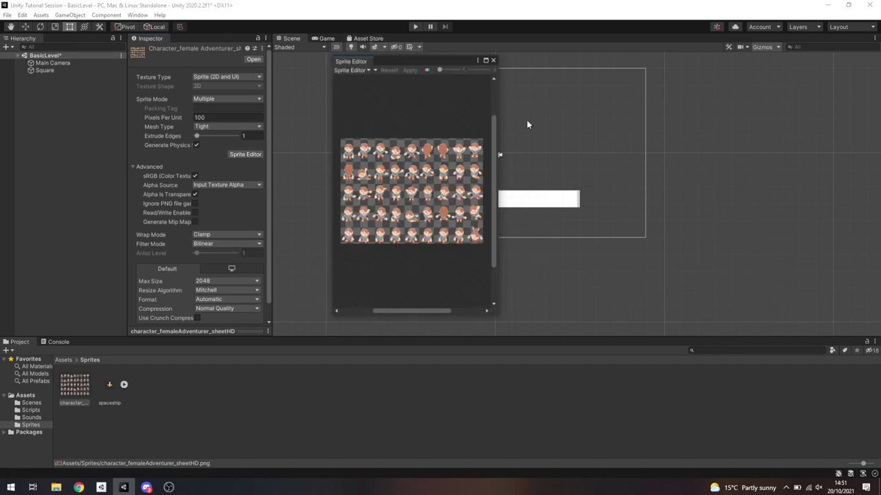
drag(496, 145, 692, 146)
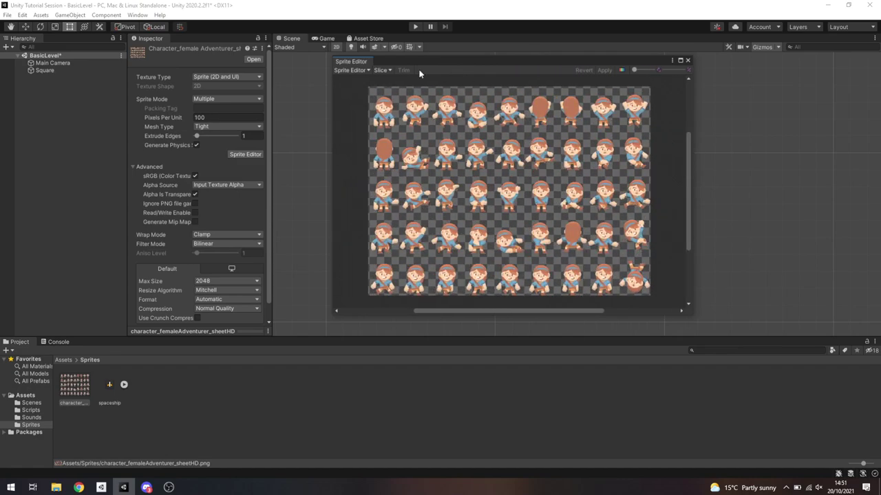
- Set the Slice type to Grid By Cell Count with 9 columns and 6 rows
click(382, 70)
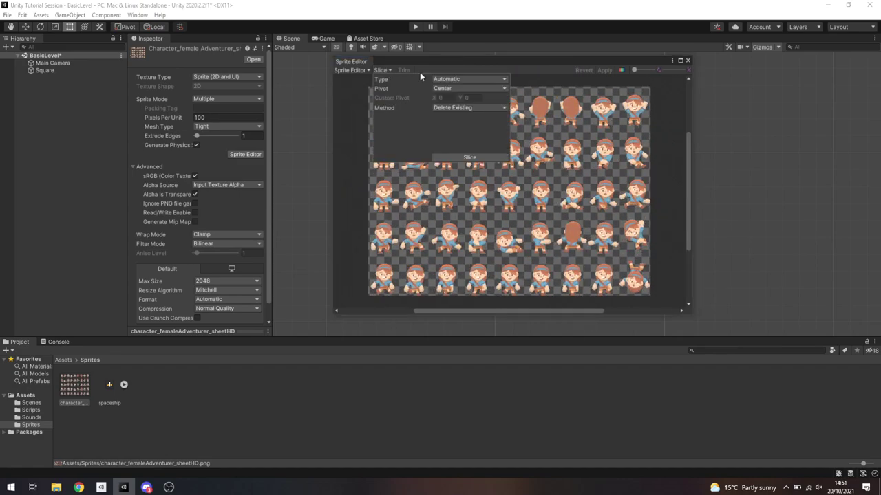
click(449, 81)
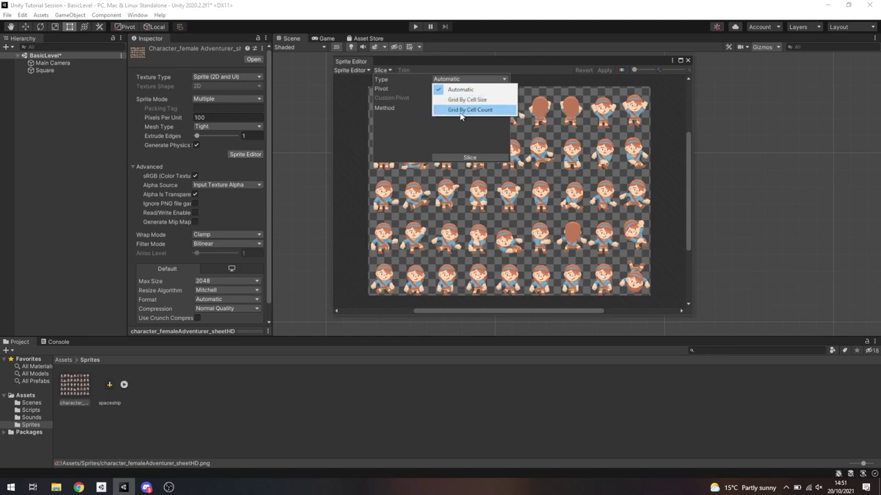
click(462, 112)
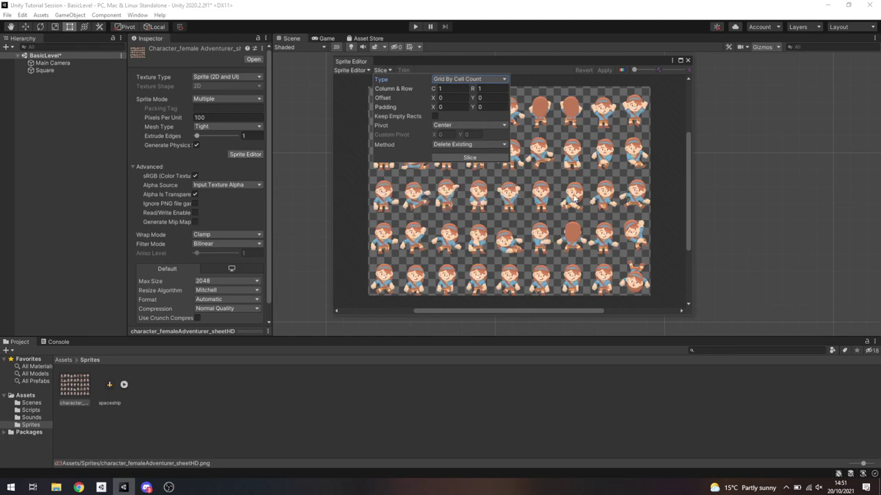
click(462, 81)
click(470, 109)
click(450, 88)
text(9)
click(493, 88)
text(6)
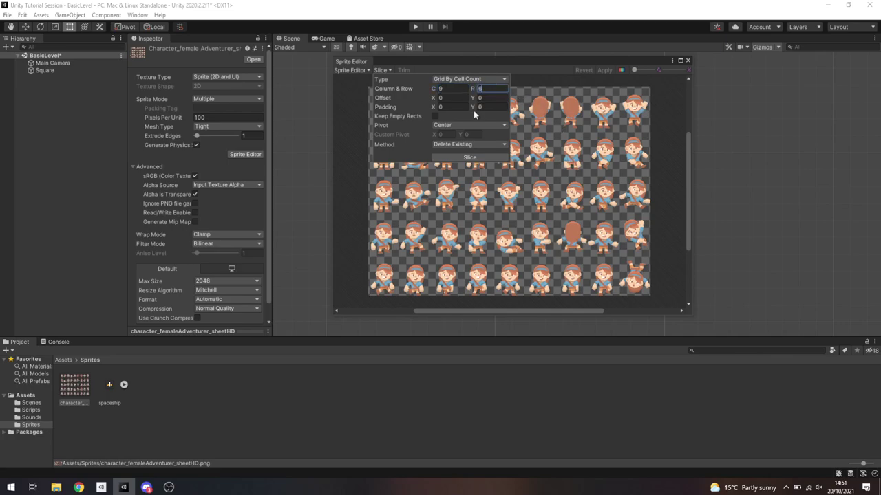